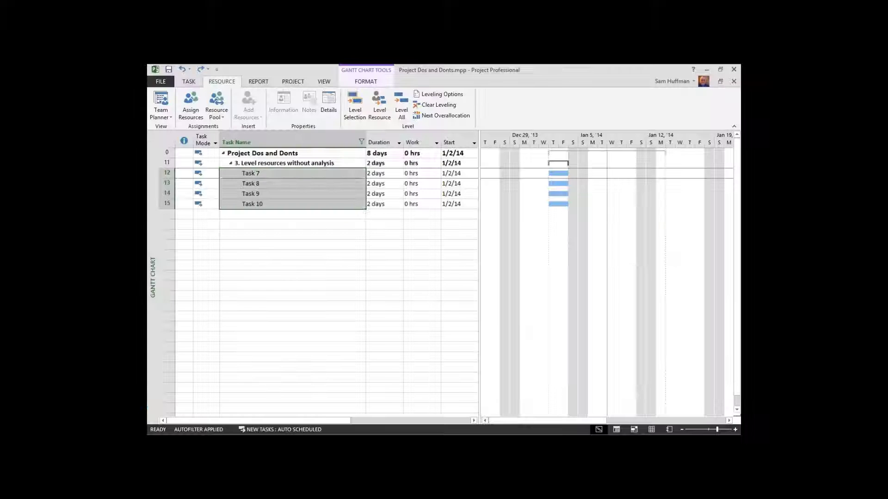
Open the Task Name AutoFilter that limits the list to group 3 and Tasks 7–10.
click(361, 142)
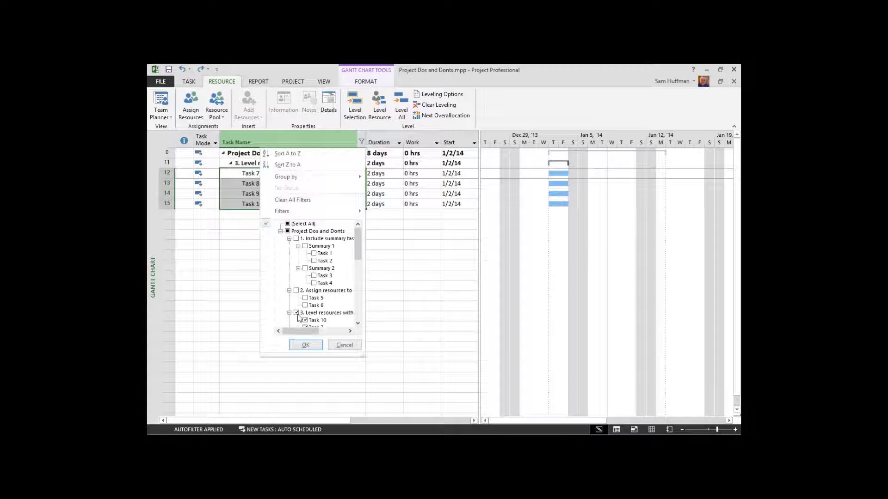
Change the Task Name filter from group 3 to '4. Constrain activities' with Tasks 11 and 12.
click(297, 312)
scroll(360, 323, down, 4)
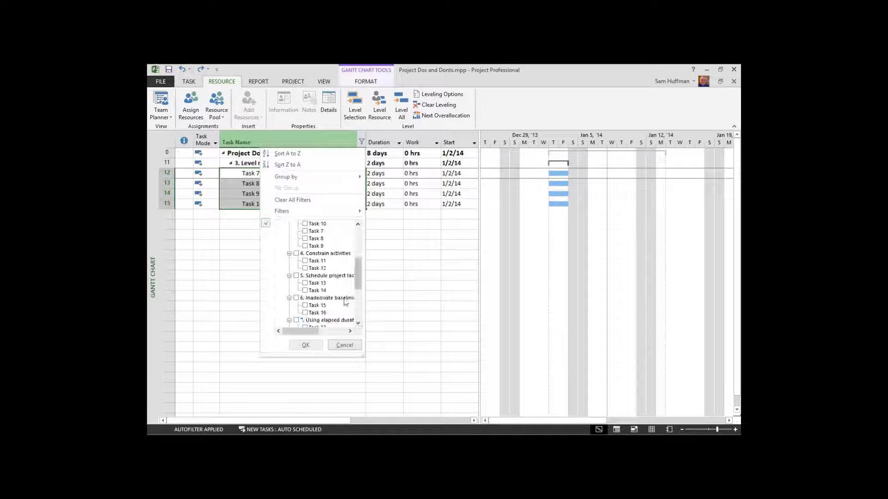
click(290, 253)
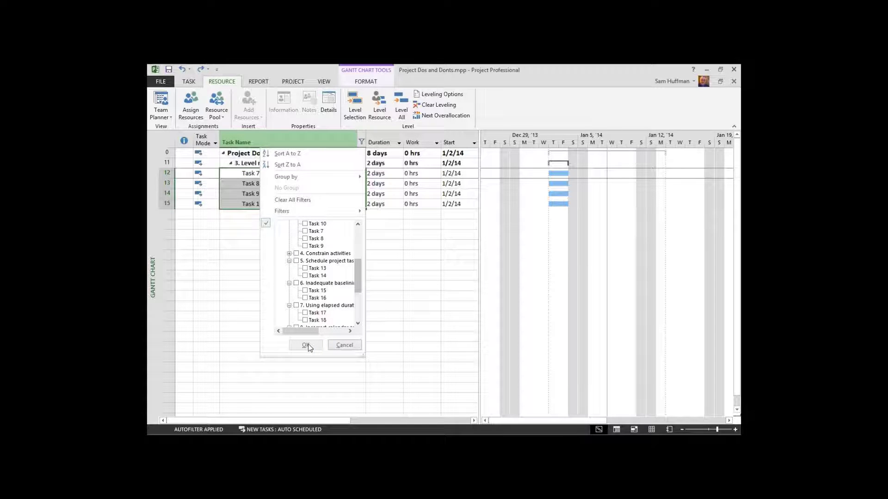
click(302, 255)
click(289, 254)
click(306, 346)
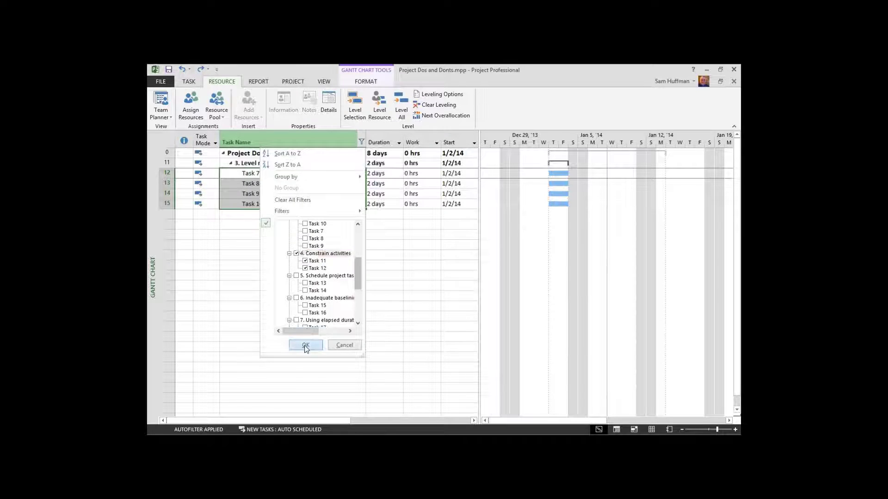
click(287, 194)
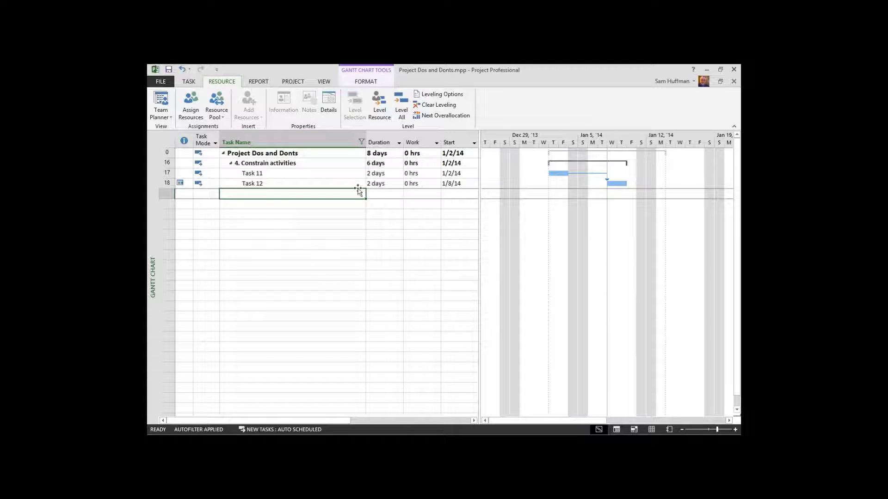
click(270, 182)
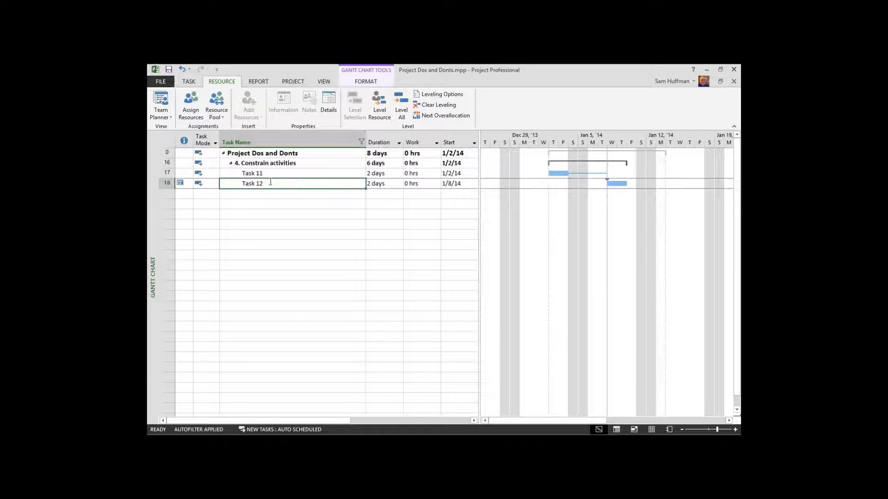
click(300, 173)
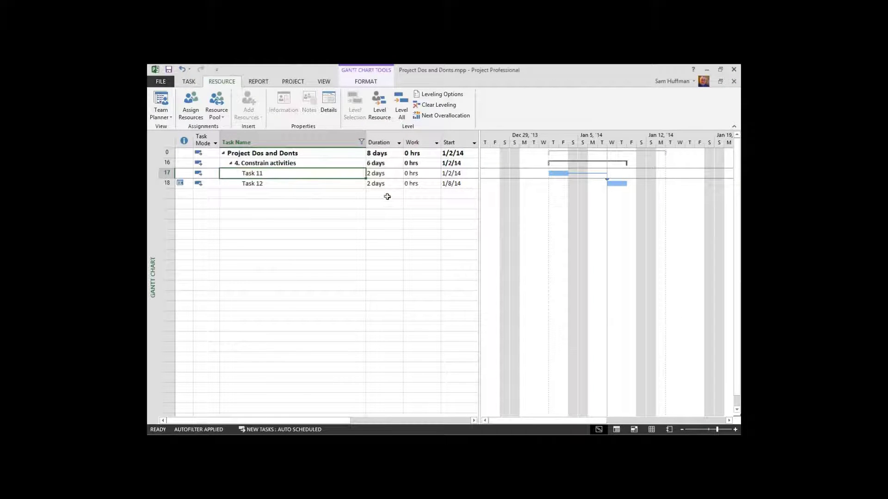
double_click(340, 184)
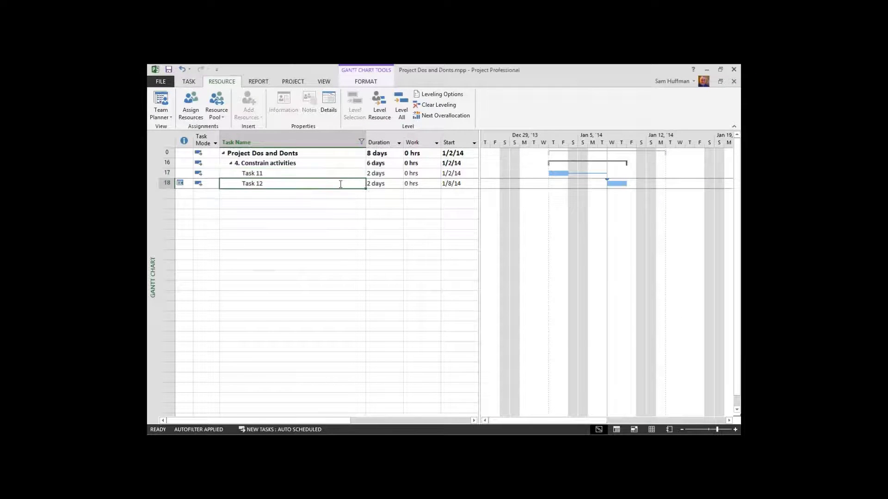
click(405, 179)
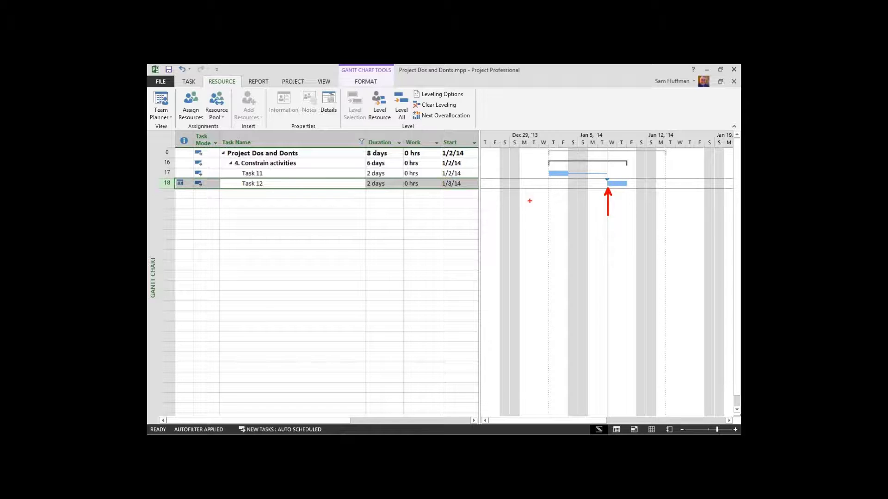
click(383, 174)
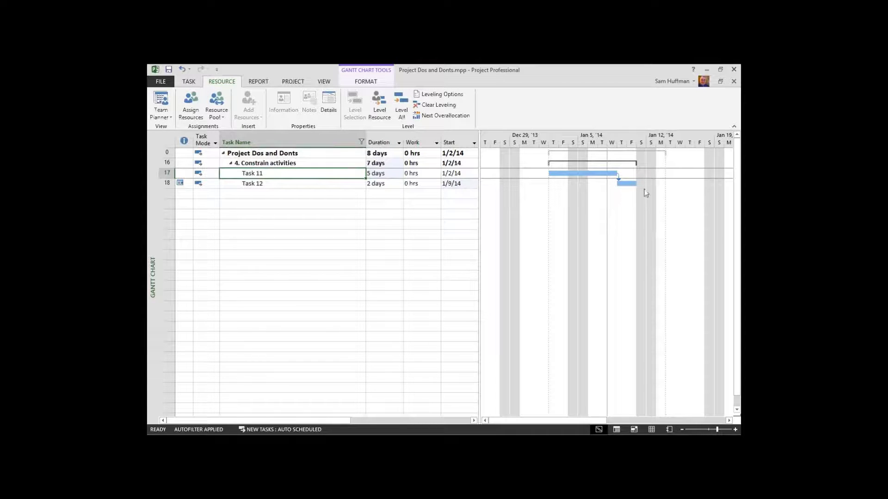
Change Task 11's duration to 7 days, then shorten it to 0.25 days.
click(386, 173)
text(7)
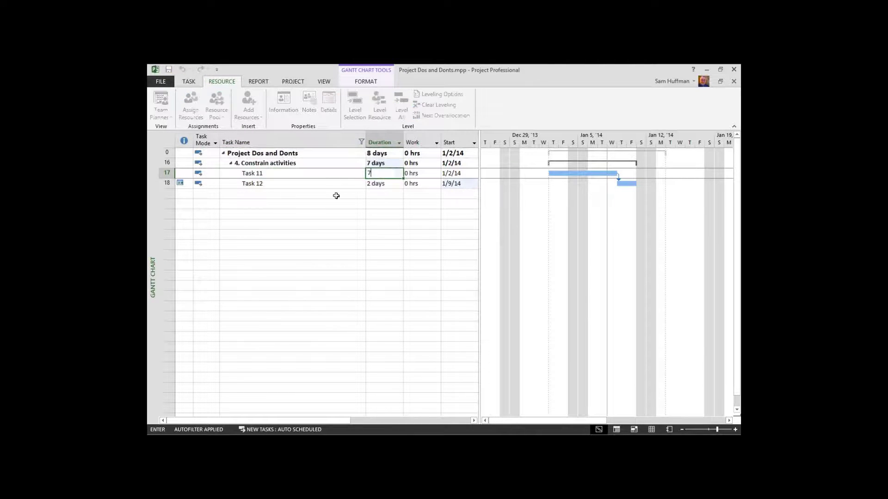
click(310, 172)
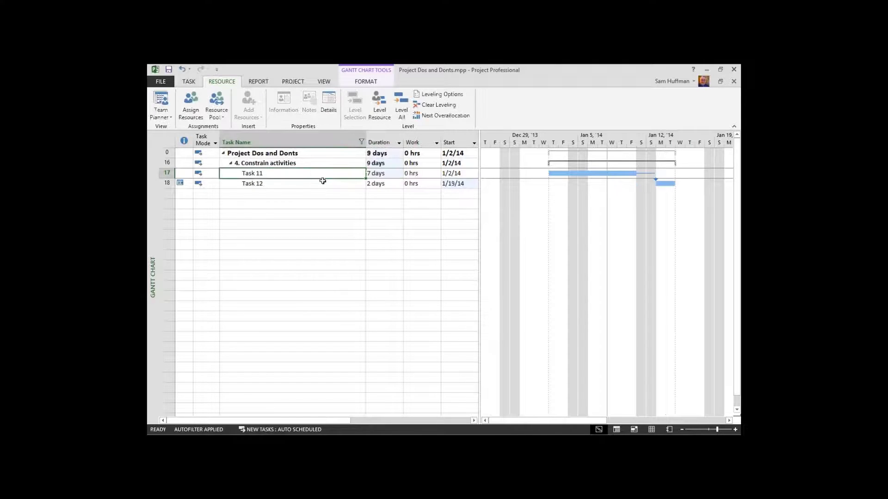
click(383, 175)
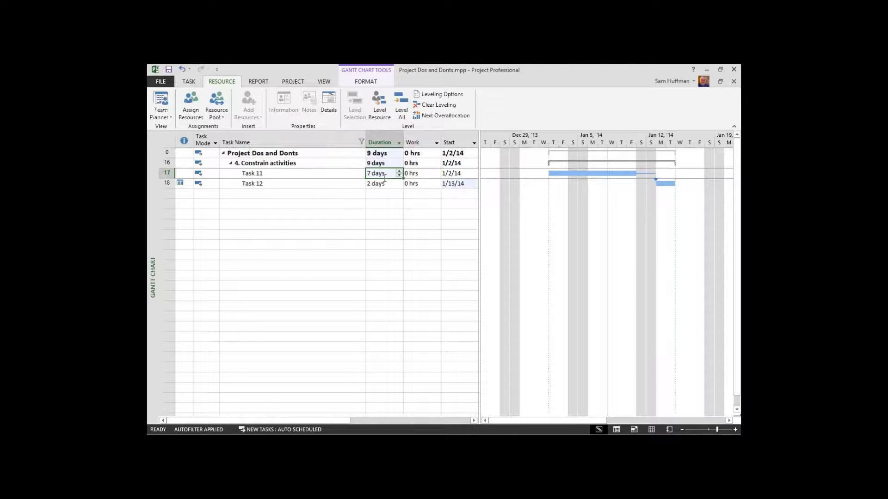
text(.2)
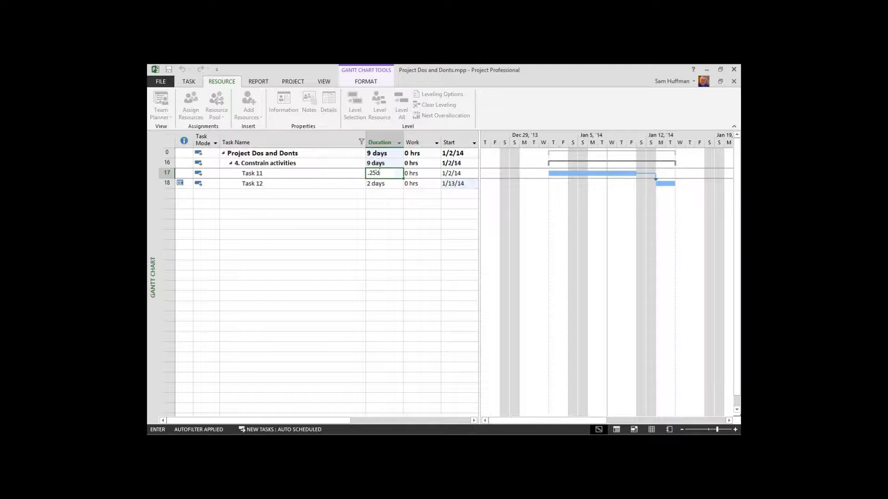
text(5 d)
key(Return)
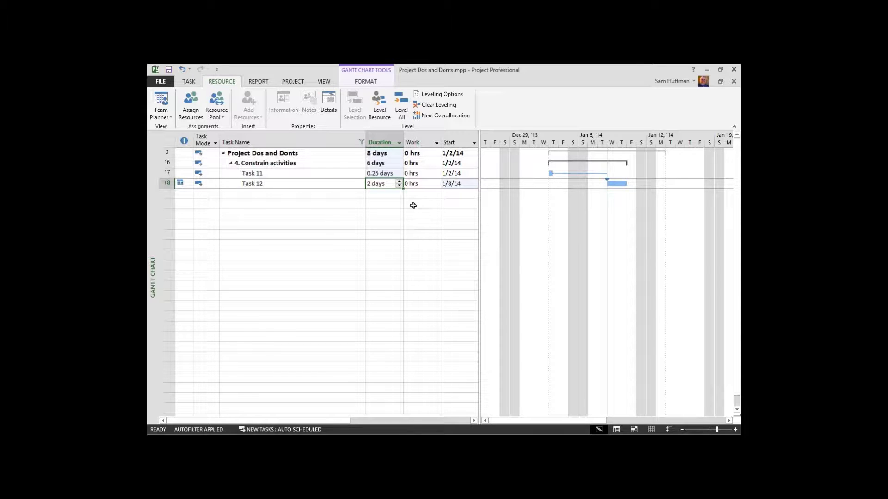
double_click(329, 184)
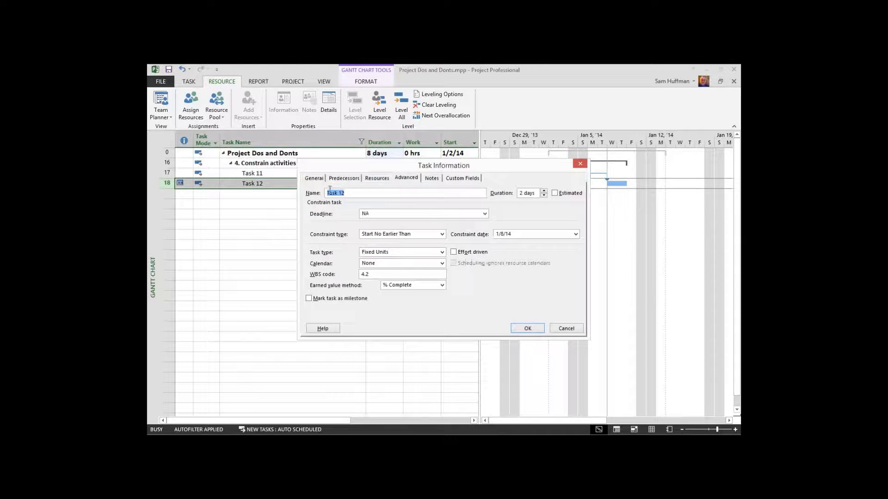
Give Task 12 a Must Start On constraint and keep it through the Planning Wizard conflict warning.
click(442, 234)
click(402, 278)
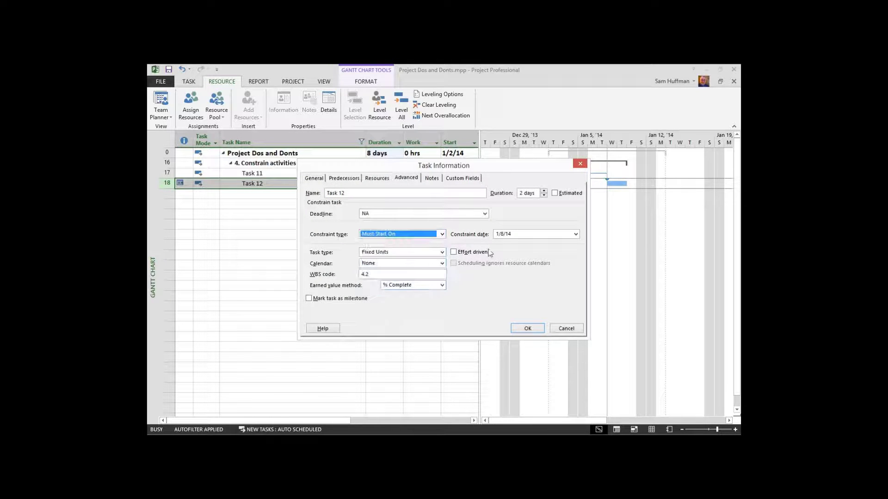
click(525, 329)
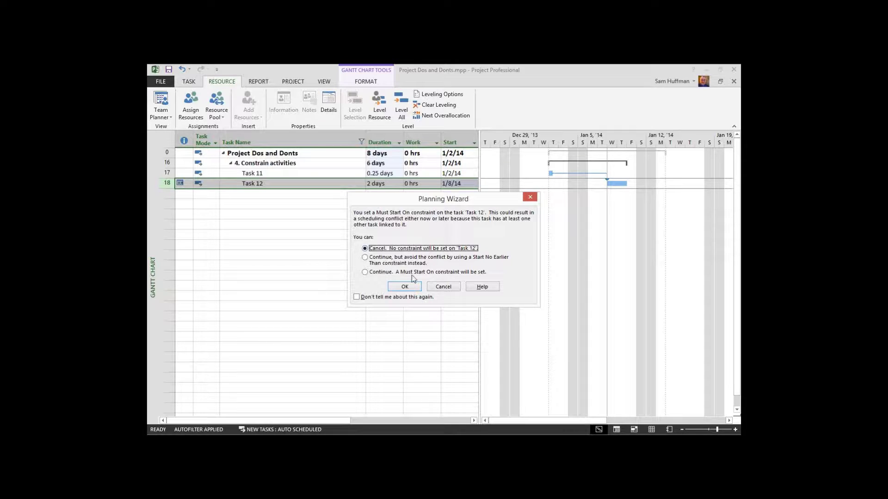
click(365, 273)
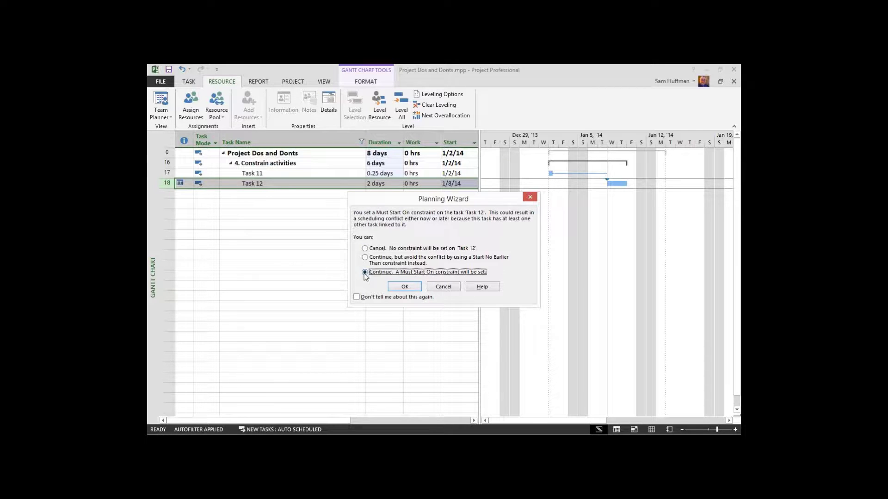
click(406, 288)
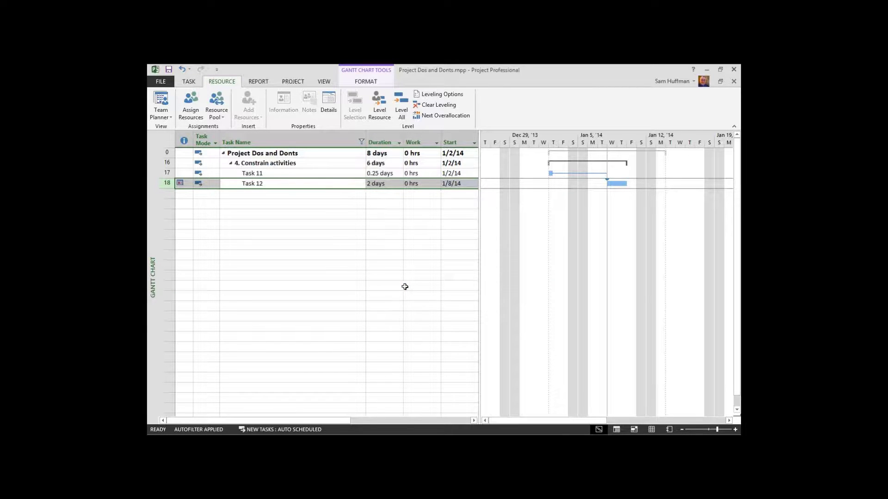
click(215, 213)
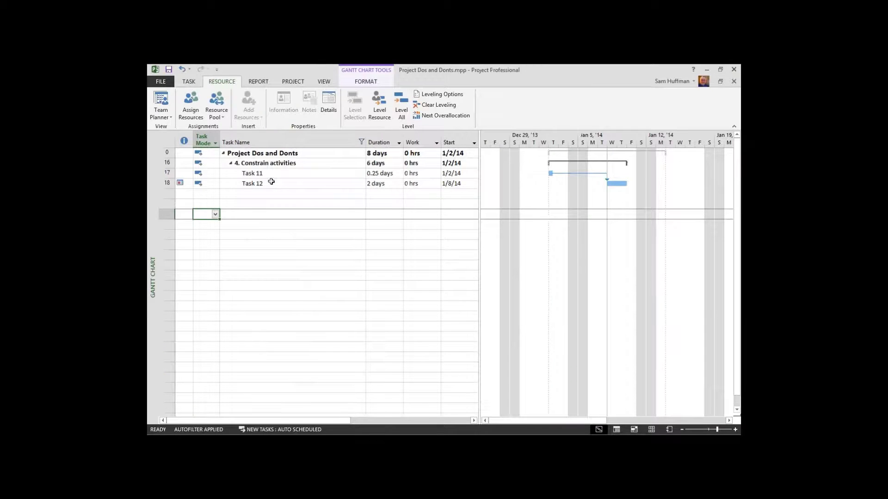
click(271, 182)
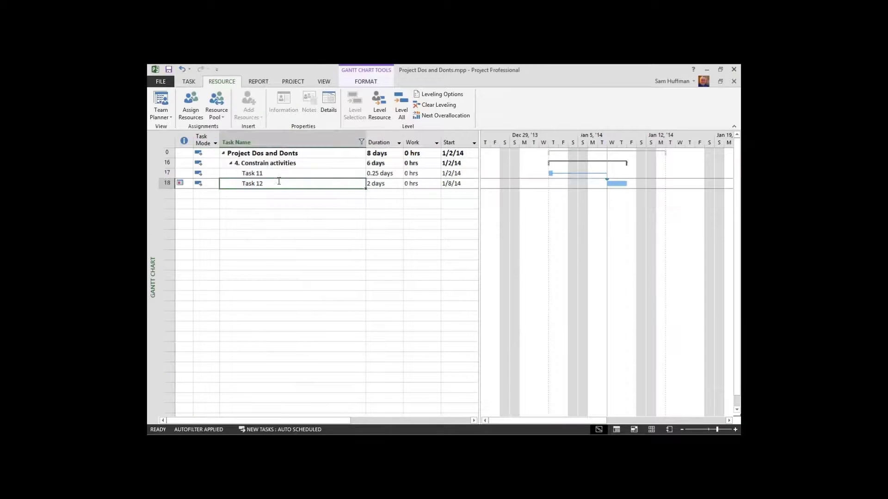
Change Task 11's duration from 0.25 days to 4 days.
click(391, 174)
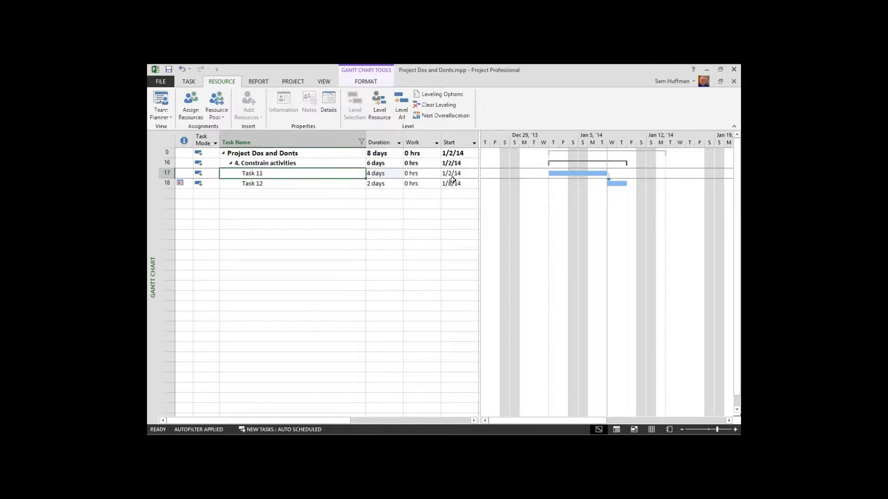
click(386, 176)
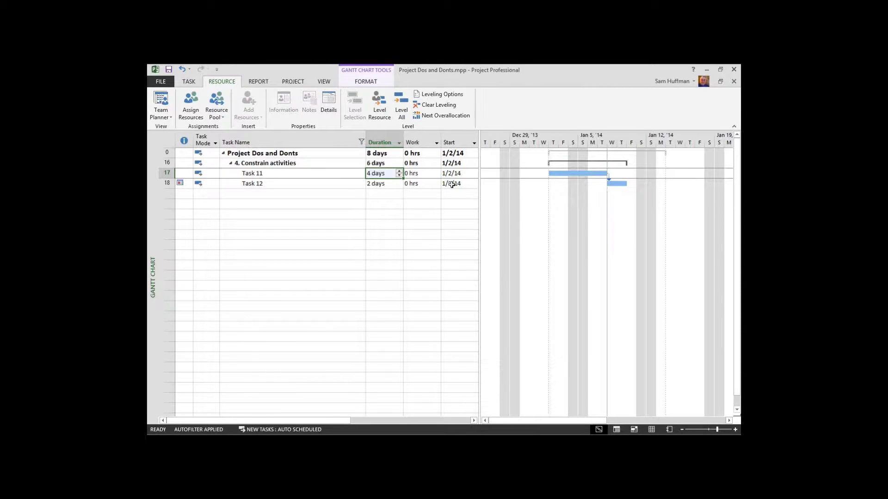
Raise Task 11 to 5 days and accept the scheduling-conflict warning, leaving Task 12 at 1/8/14.
click(400, 172)
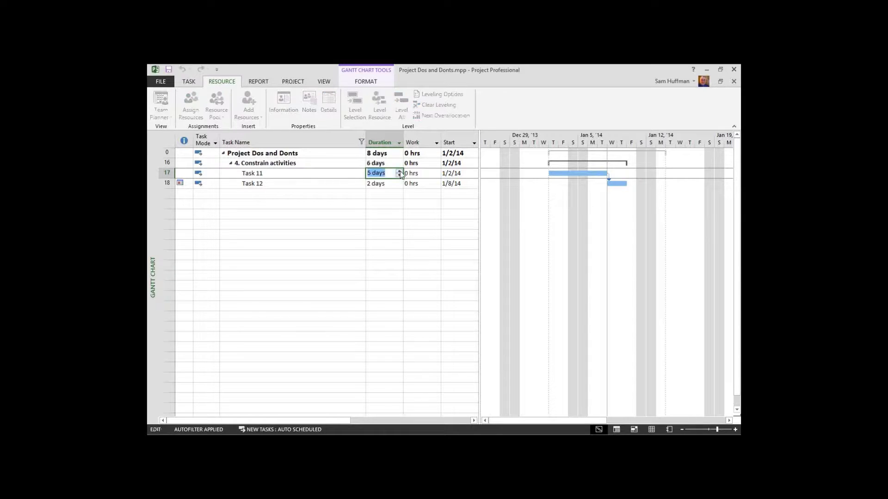
click(349, 172)
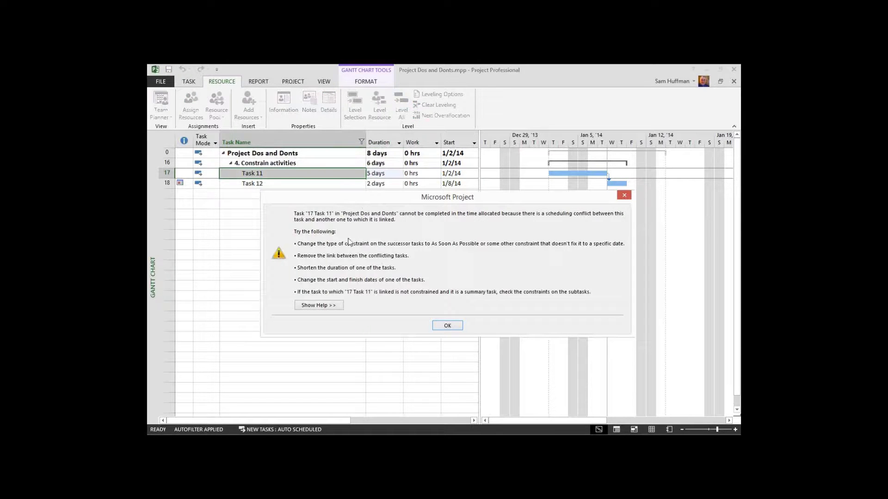
click(447, 326)
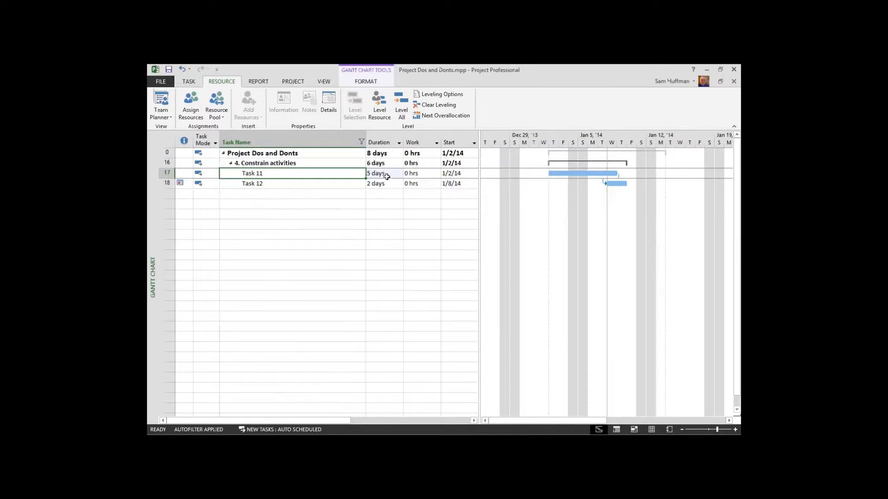
click(149, 172)
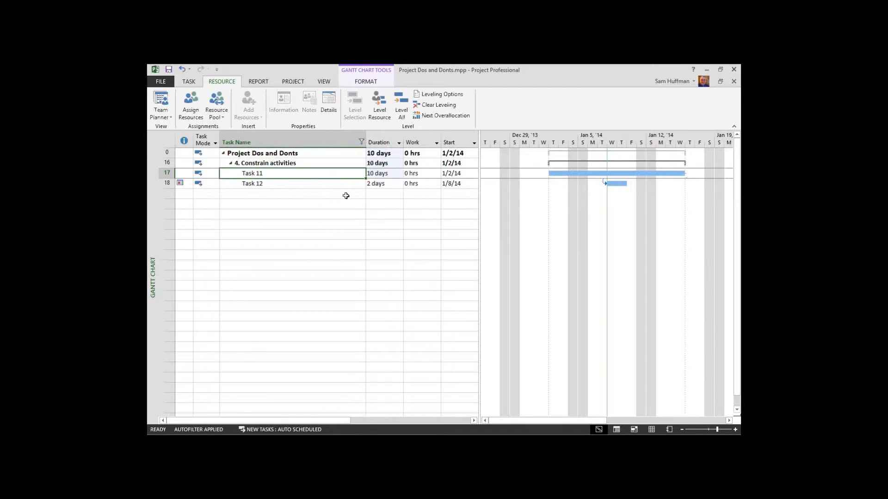
Bring up Task 12's Task Information to review its Must Start On 1/8/14 constraint.
click(324, 185)
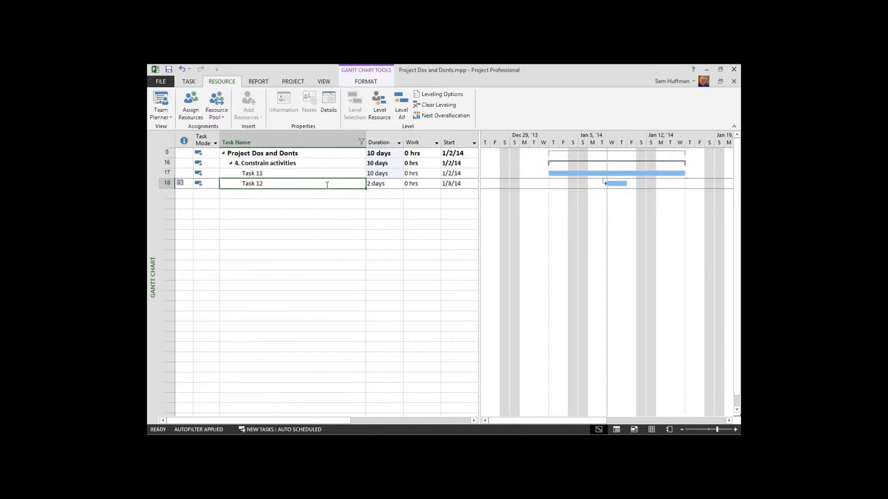
double_click(303, 185)
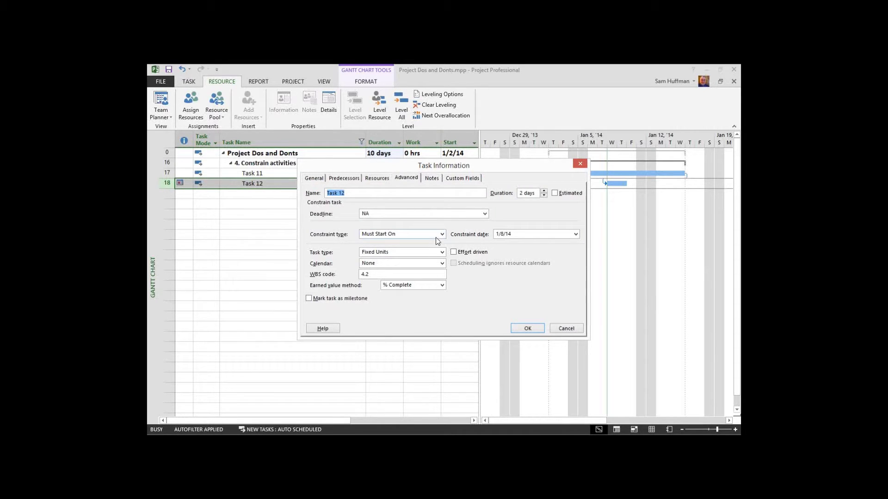
Switch Task 12's constraint from Must Start On to As Soon As Possible.
click(413, 179)
click(442, 234)
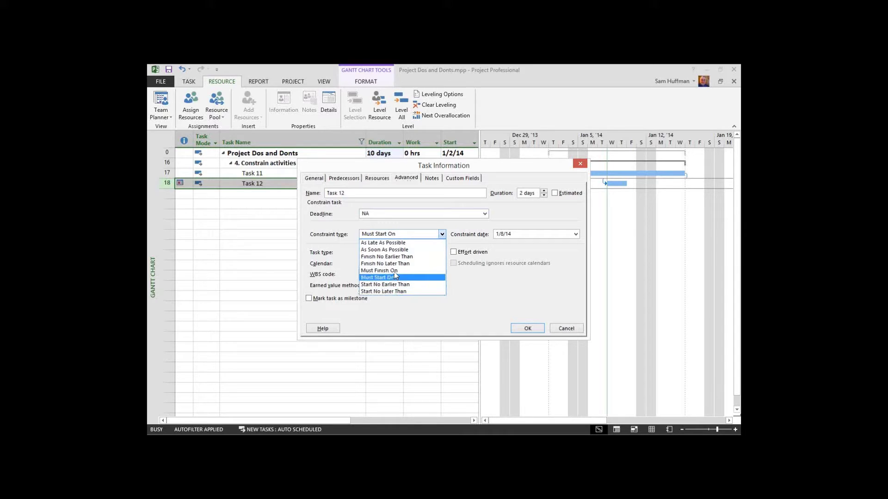
click(393, 252)
drag(462, 172, 379, 227)
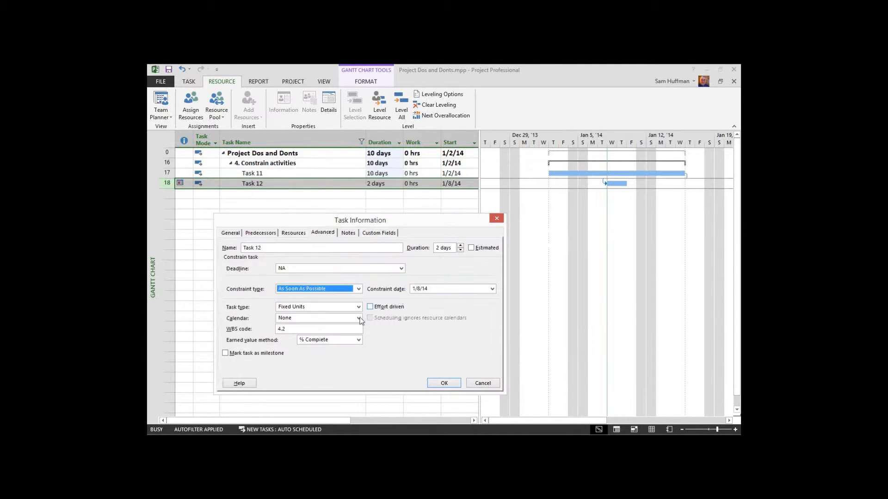
click(444, 384)
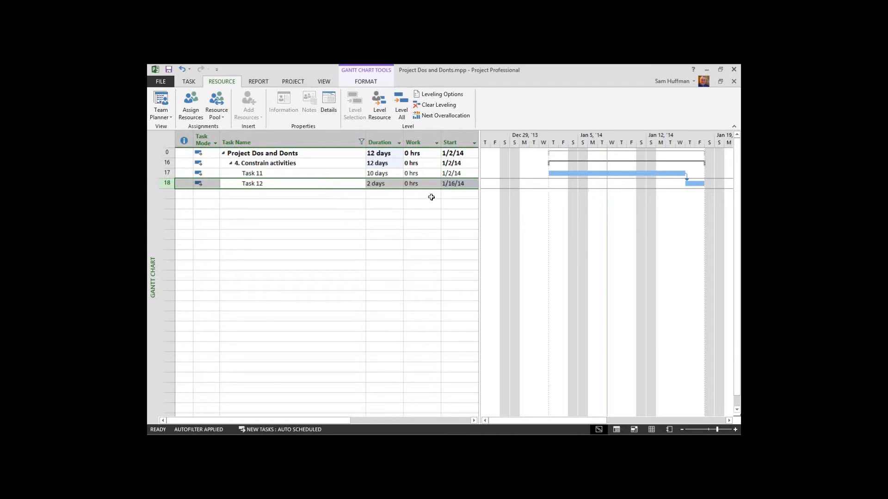
Set Task 11's duration to 2 days, pulling Task 12's start forward to 1/6/14.
click(453, 183)
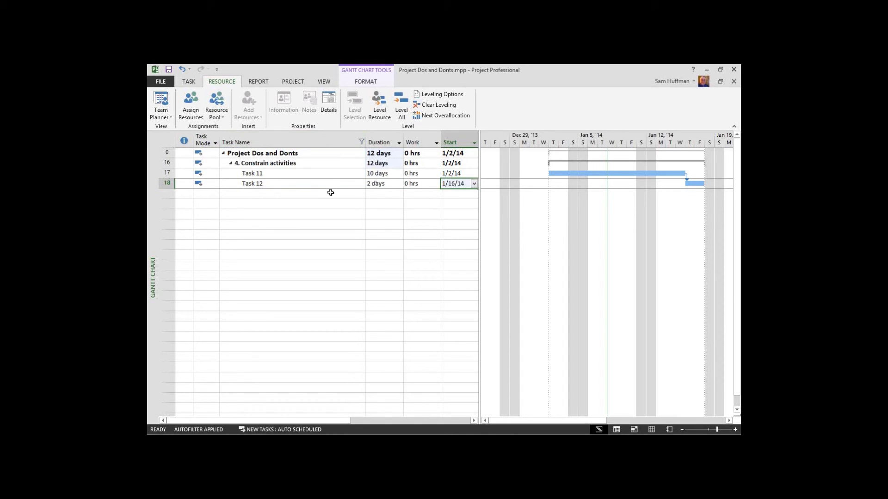
click(378, 174)
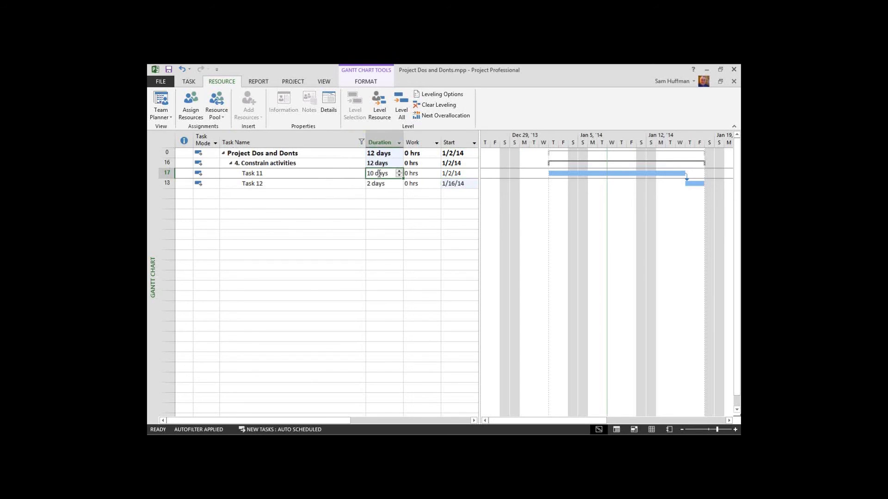
text(2)
click(323, 173)
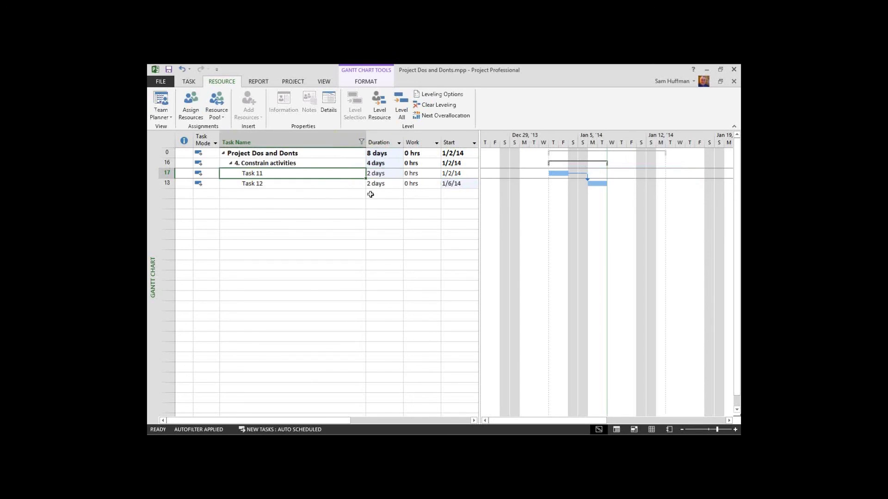